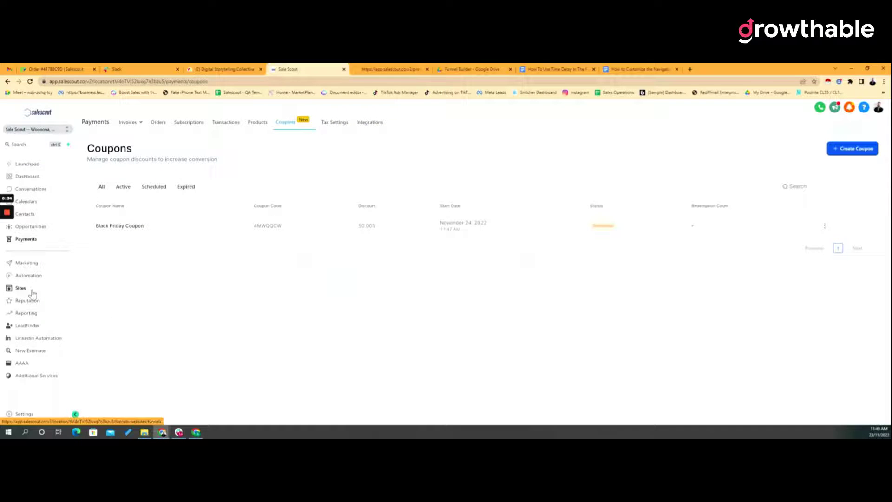
Open the Demo funnel from the Sites funnels list.
{"action": "left_click", "coordinate": [30, 290]}
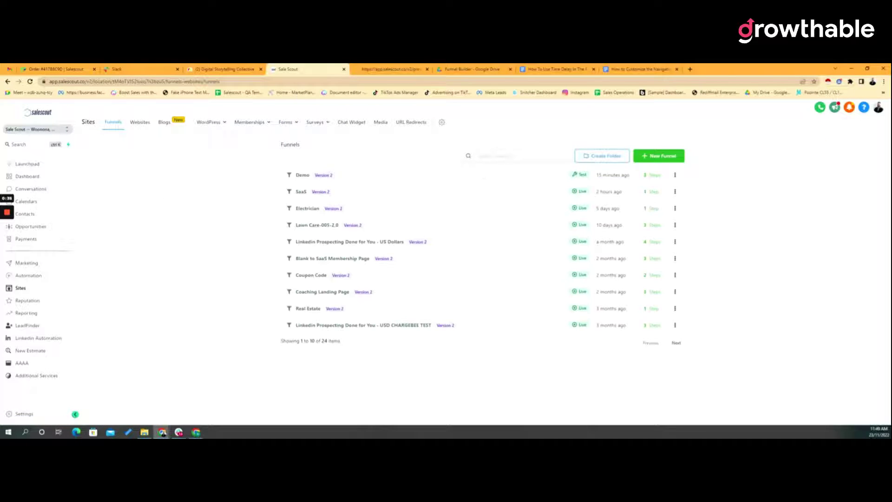
{"action": "left_click", "coordinate": [308, 177]}
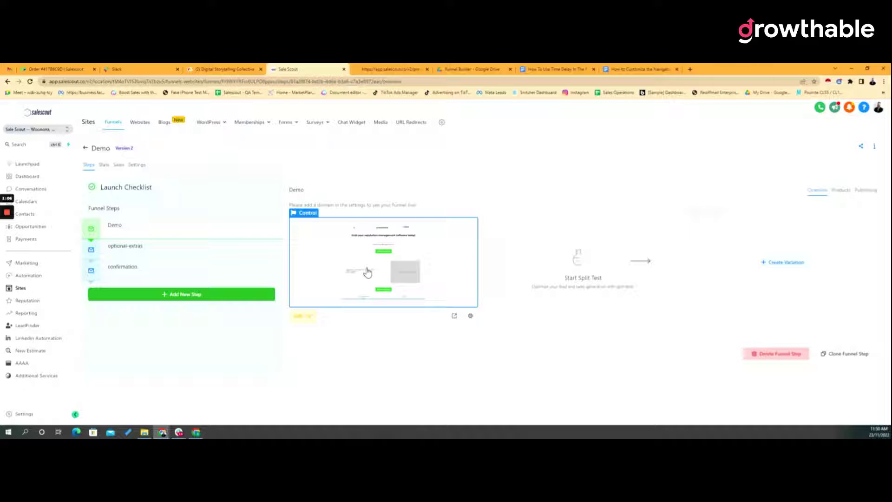
Open the Demo page in the page builder with Edit Page in the same tab.
{"action": "left_click", "coordinate": [299, 317]}
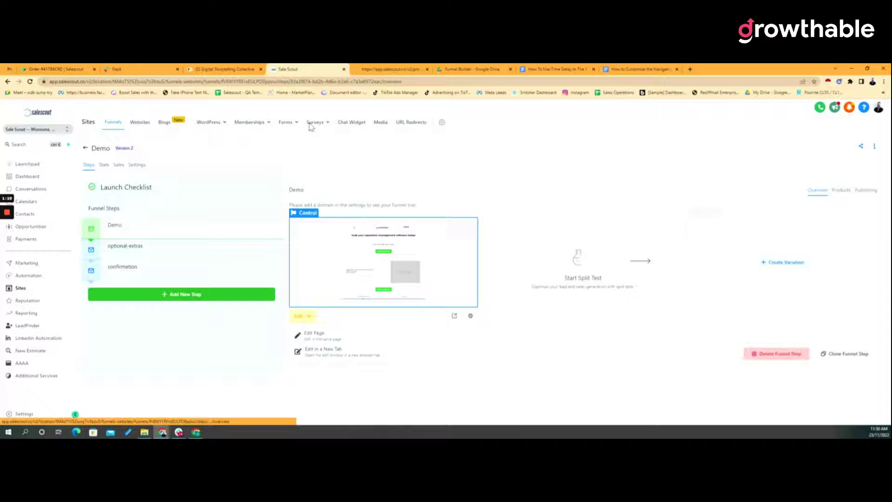
{"action": "left_click", "coordinate": [326, 334]}
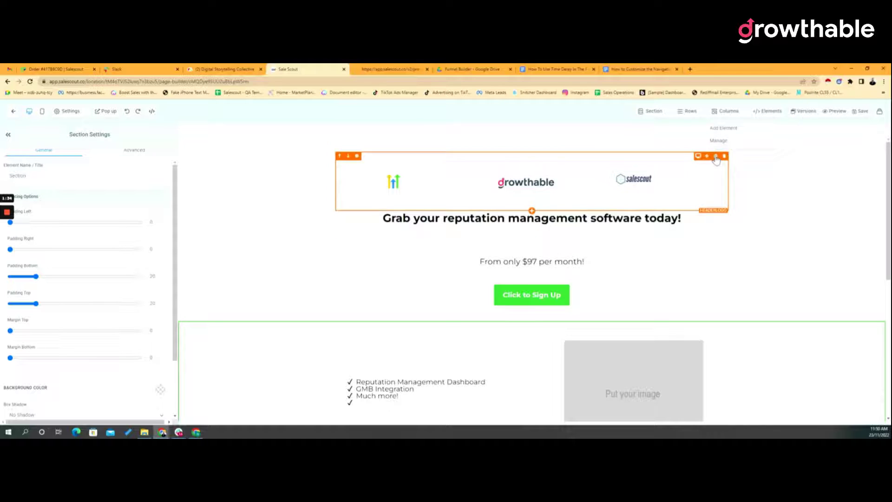
Place a Minute Timer countdown element on the Demo page below the $97 price line.
{"action": "left_click", "coordinate": [724, 128]}
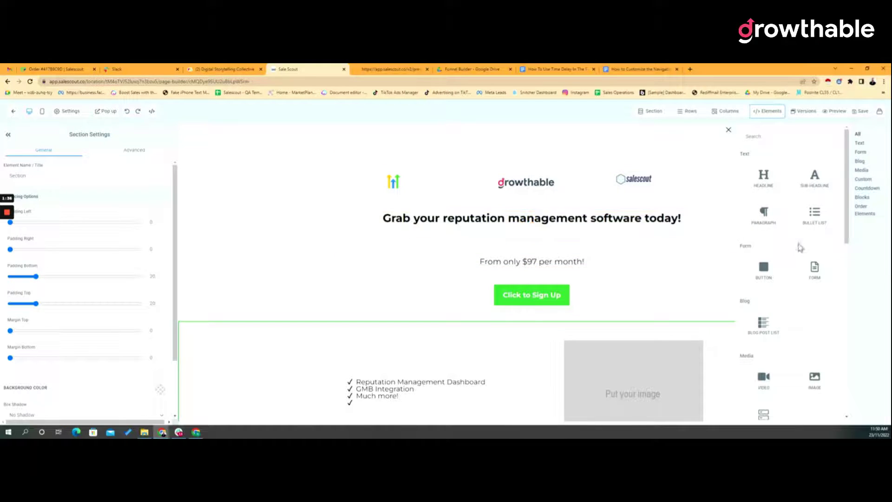
{"action": "scroll", "coordinate": [809, 326], "scroll_direction": "down", "scroll_amount": 2}
{"action": "scroll", "coordinate": [816, 391], "scroll_direction": "down", "scroll_amount": 5}
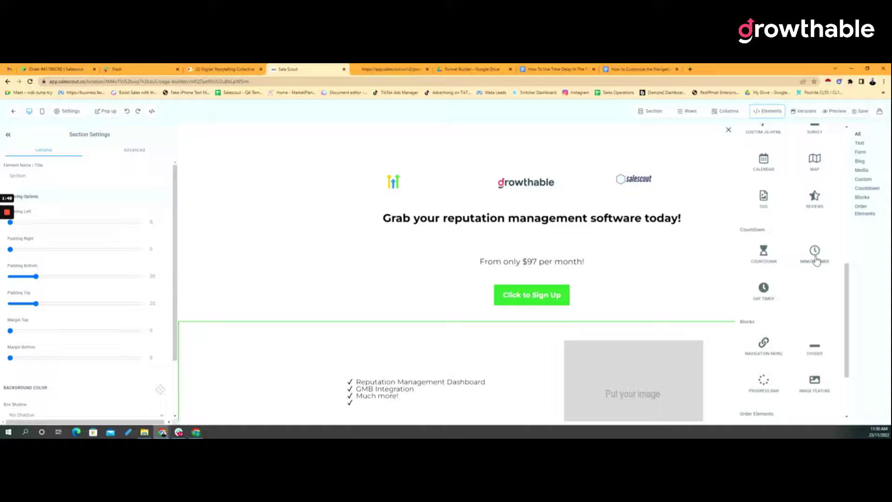
{"action": "left_click_drag", "start_coordinate": [817, 260], "coordinate": [673, 285]}
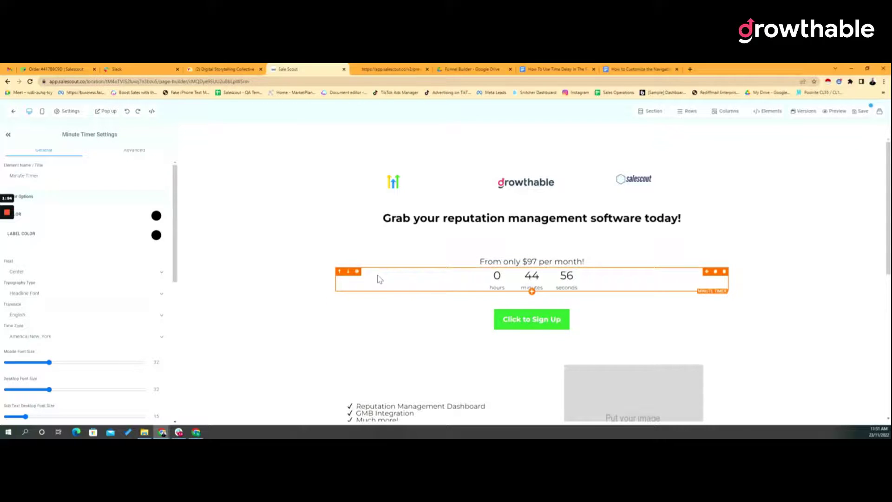
Hide the Click to Sign Up button on desktop, then bring up the timer's Expire Actions.
{"action": "left_click", "coordinate": [552, 323]}
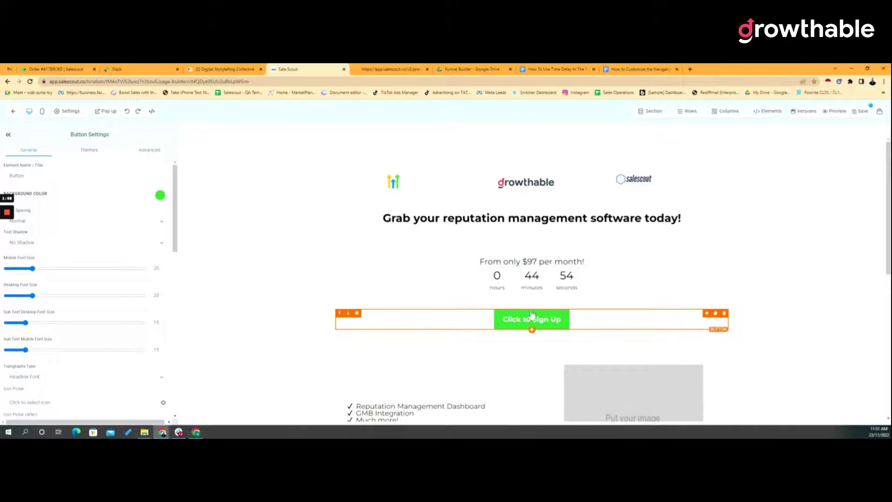
{"action": "scroll", "coordinate": [116, 223], "scroll_direction": "down", "scroll_amount": 5}
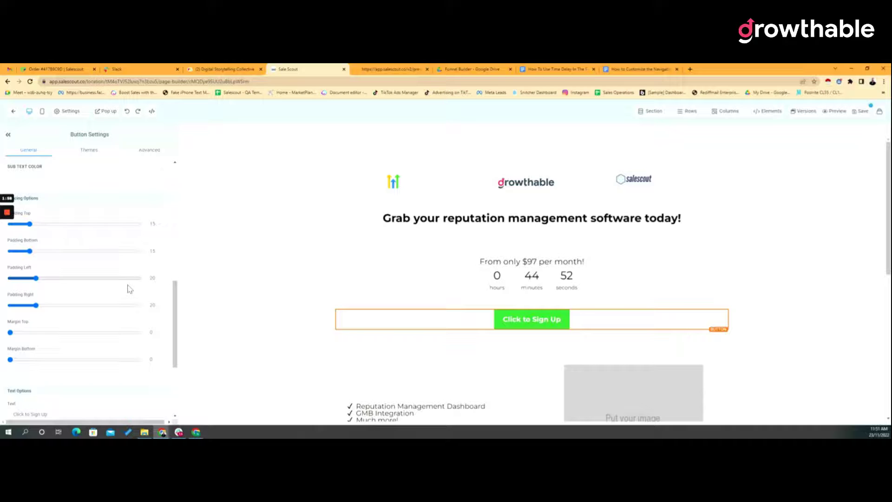
{"action": "left_click", "coordinate": [148, 151]}
{"action": "left_click", "coordinate": [53, 328]}
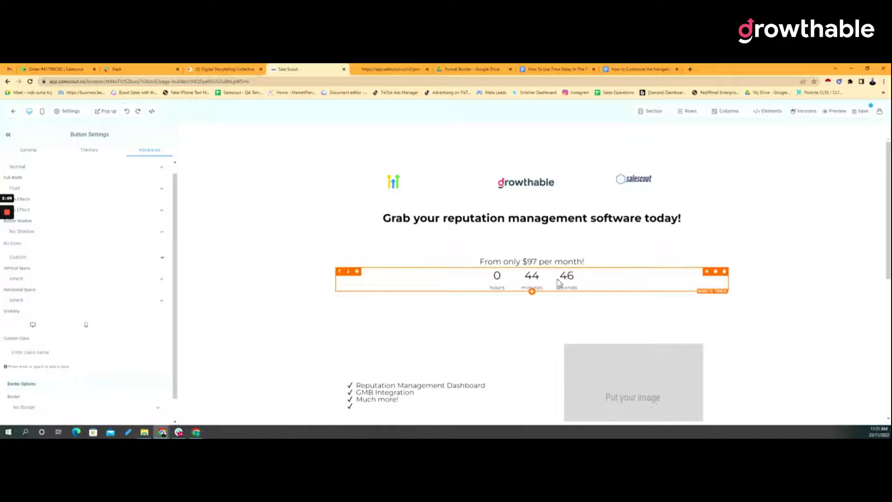
{"action": "left_click", "coordinate": [533, 293]}
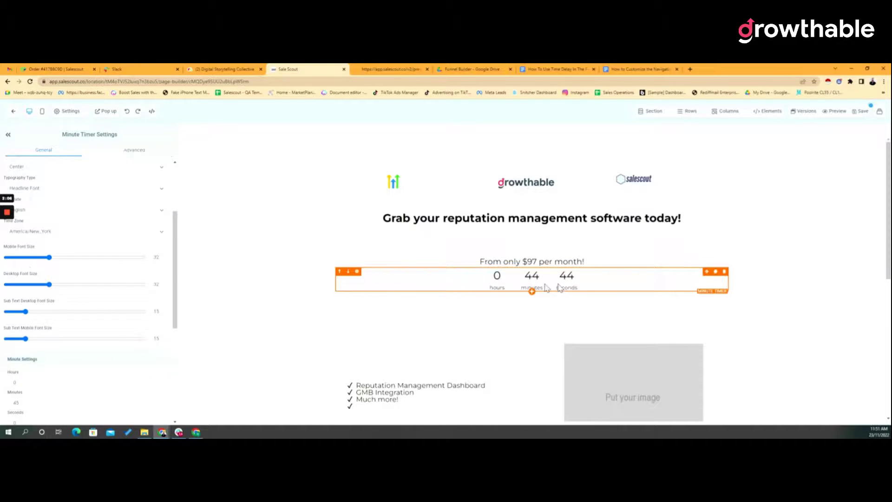
{"action": "scroll", "coordinate": [117, 223], "scroll_direction": "down", "scroll_amount": 10}
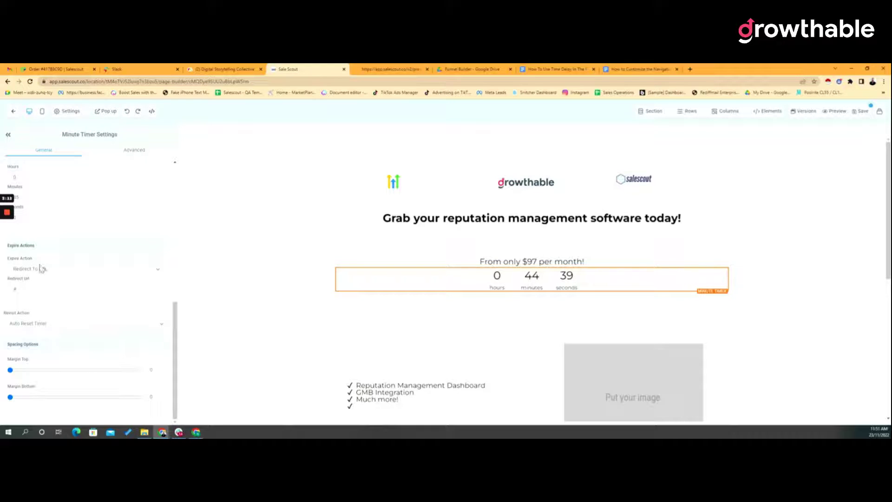
Set the timer's Expire Action to Show & Hide Element and open the Show Elements list.
{"action": "left_click", "coordinate": [66, 268]}
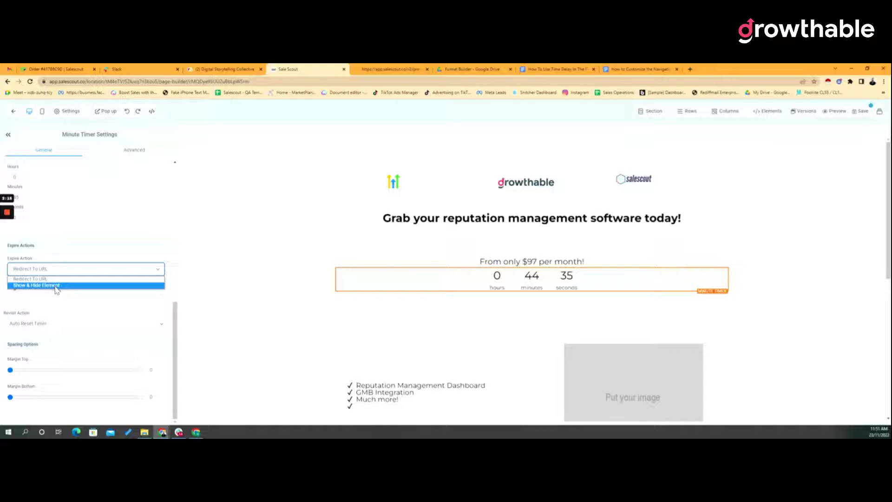
{"action": "left_click", "coordinate": [57, 285]}
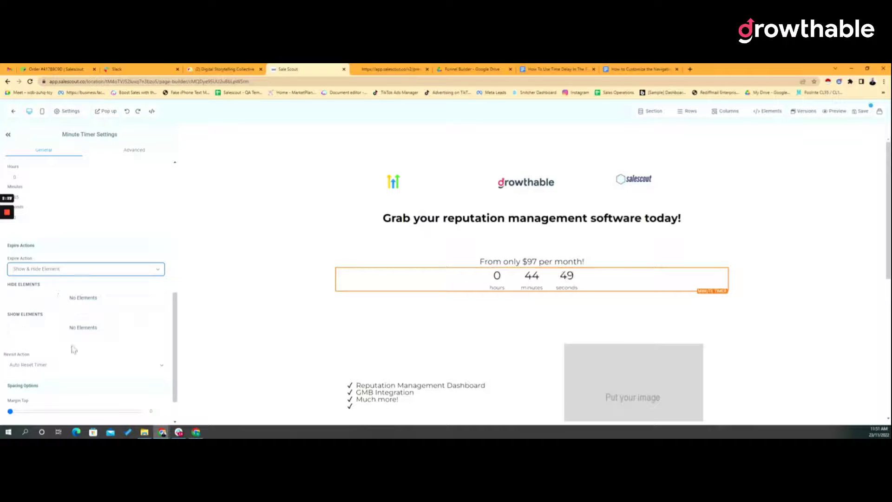
{"action": "left_click", "coordinate": [86, 330]}
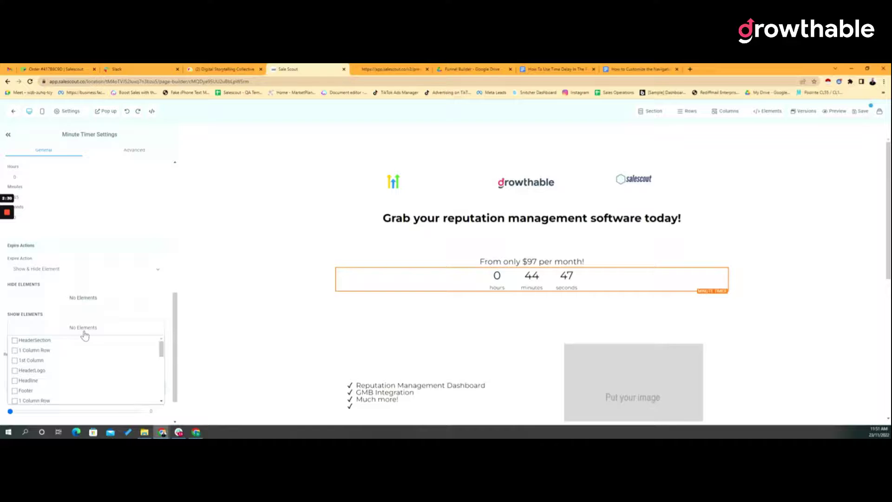
{"action": "scroll", "coordinate": [86, 331], "scroll_direction": "down", "scroll_amount": 3}
{"action": "scroll", "coordinate": [104, 343], "scroll_direction": "down", "scroll_amount": 2}
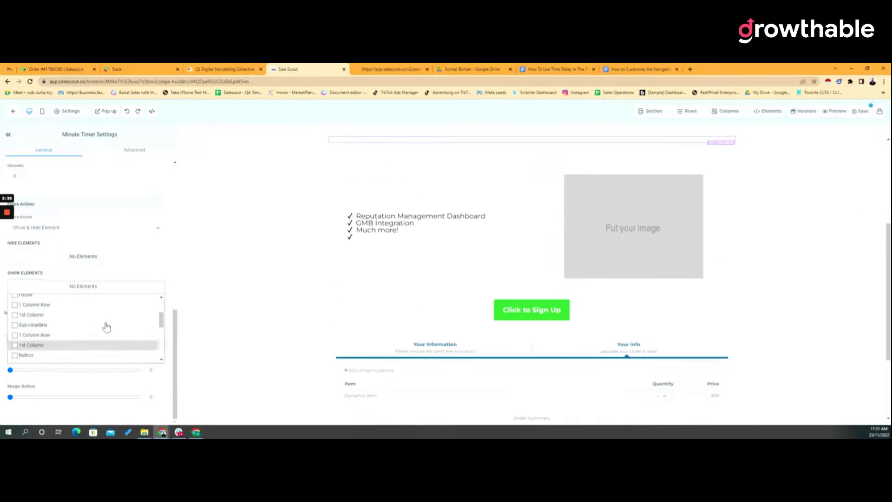
{"action": "scroll", "coordinate": [105, 325], "scroll_direction": "up", "scroll_amount": 6}
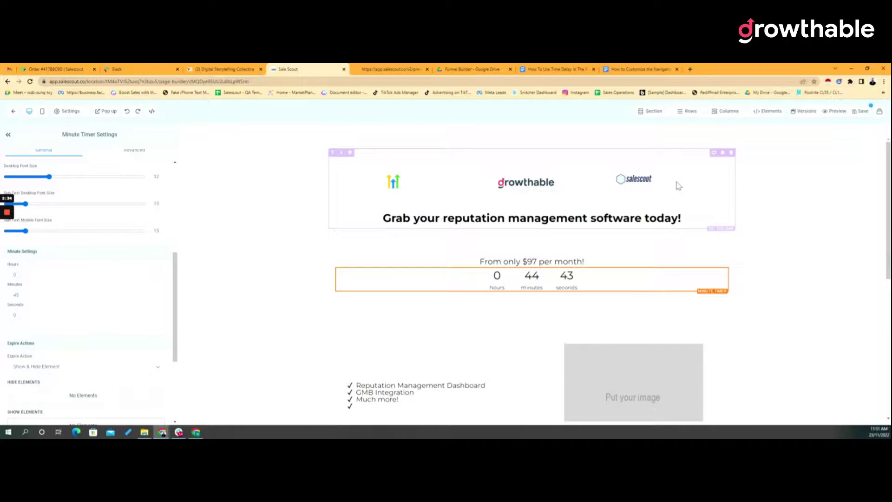
{"action": "mouse_move", "coordinate": [651, 116]}
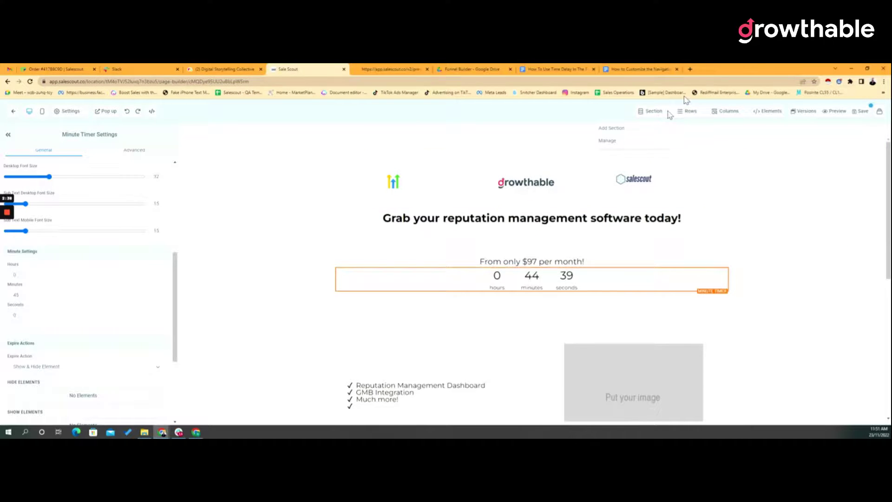
In Manage Elements, rename the hidden sign-up button to 'HiddenButton-TimedOffer'.
{"action": "mouse_move", "coordinate": [766, 114]}
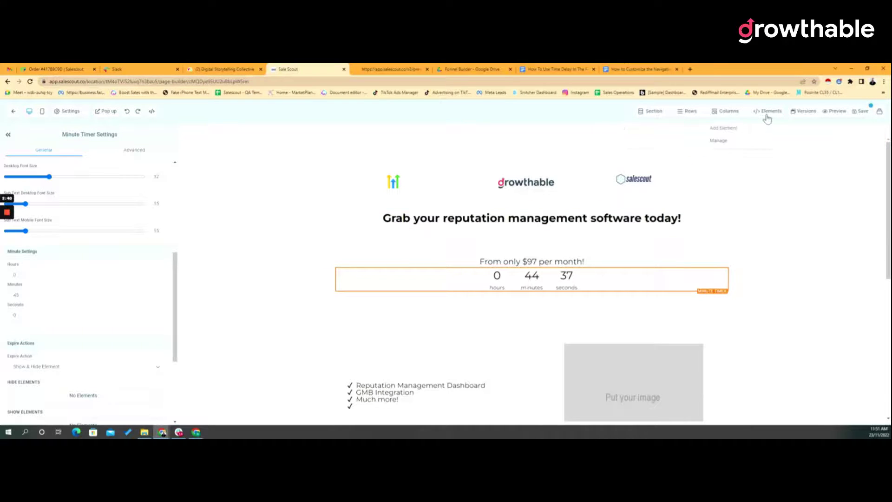
{"action": "left_click", "coordinate": [747, 140]}
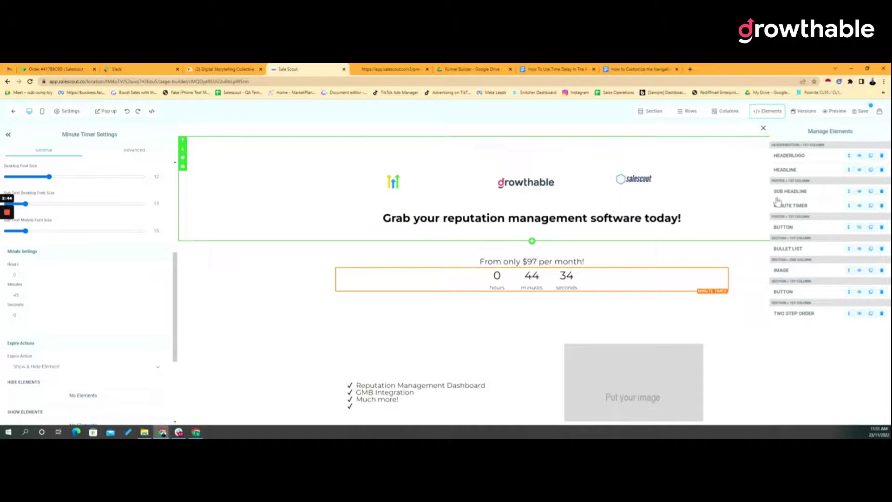
{"action": "left_click", "coordinate": [805, 230]}
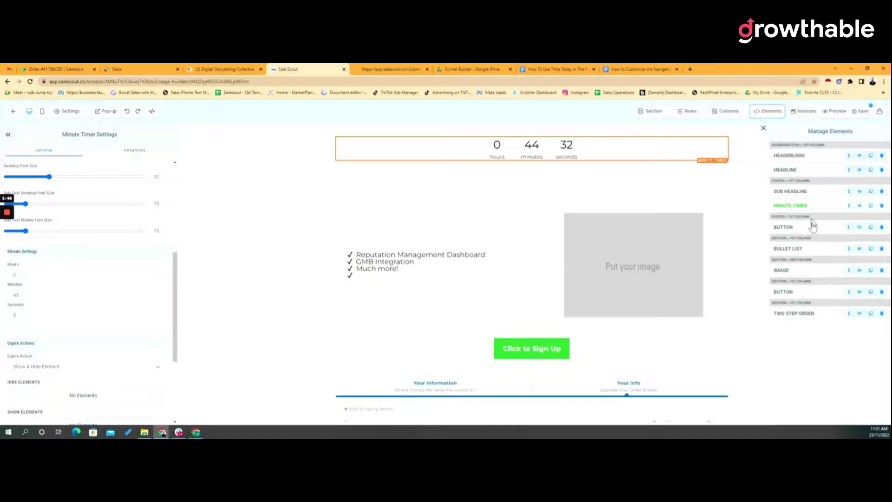
{"action": "left_click", "coordinate": [860, 229]}
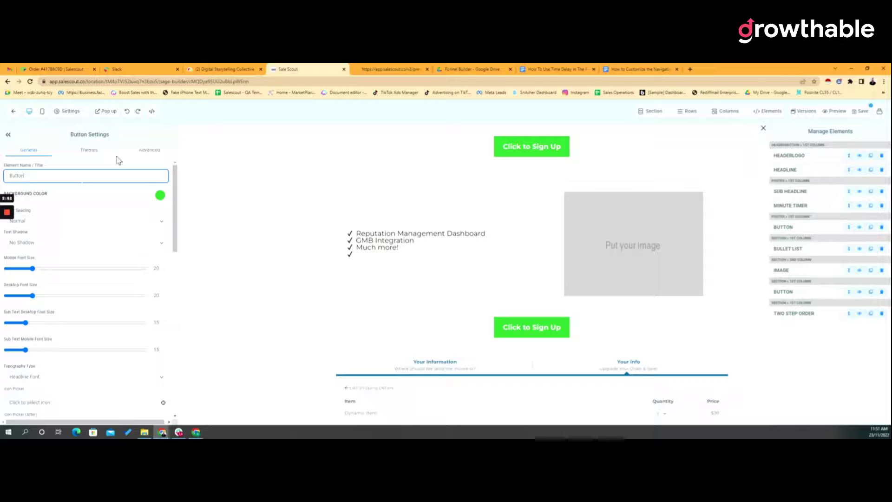
{"action": "type", "text": "HiddenButton"}
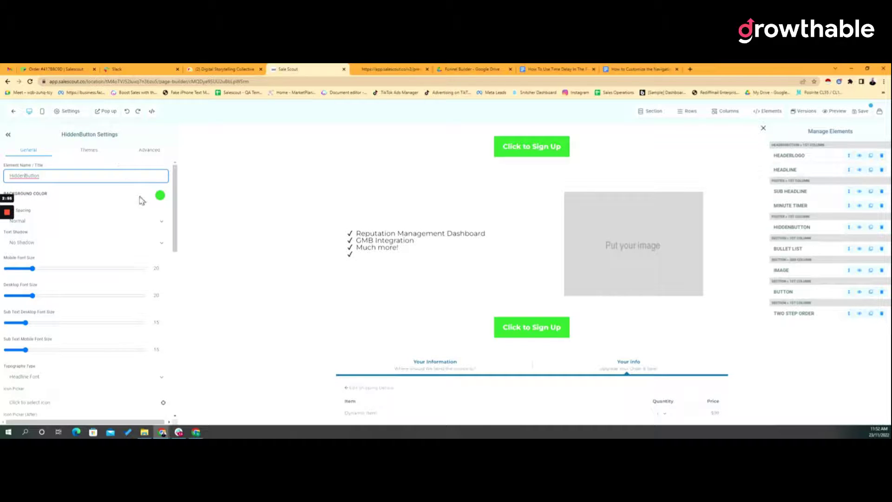
{"action": "type", "text": "-TimedOffer"}
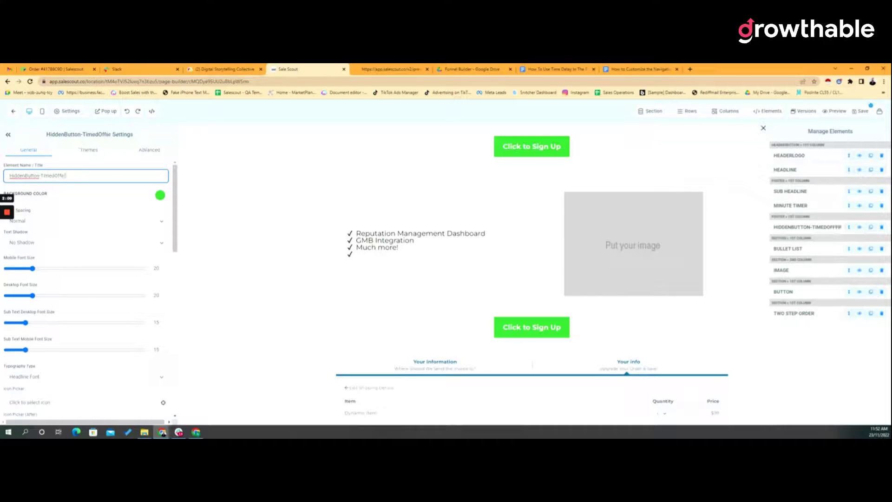
{"action": "left_click", "coordinate": [97, 197]}
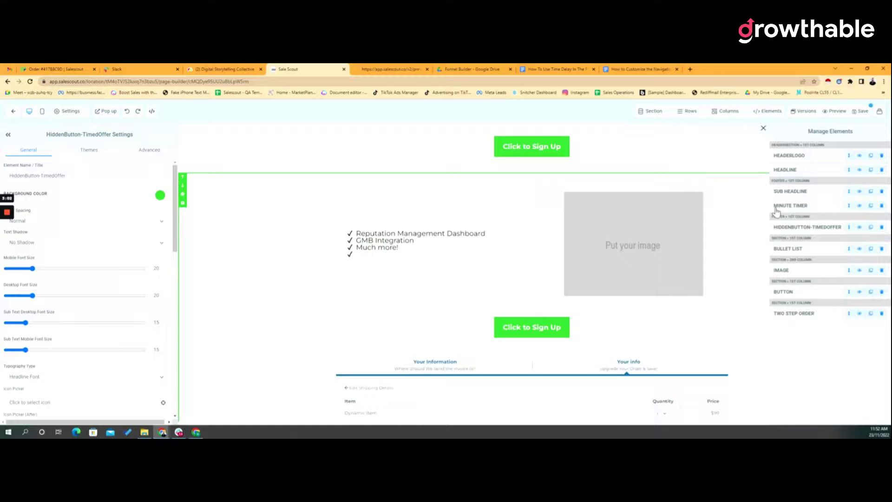
Turn off desktop visibility for the HiddenButton-TimedOffer element.
{"action": "left_click", "coordinate": [826, 229]}
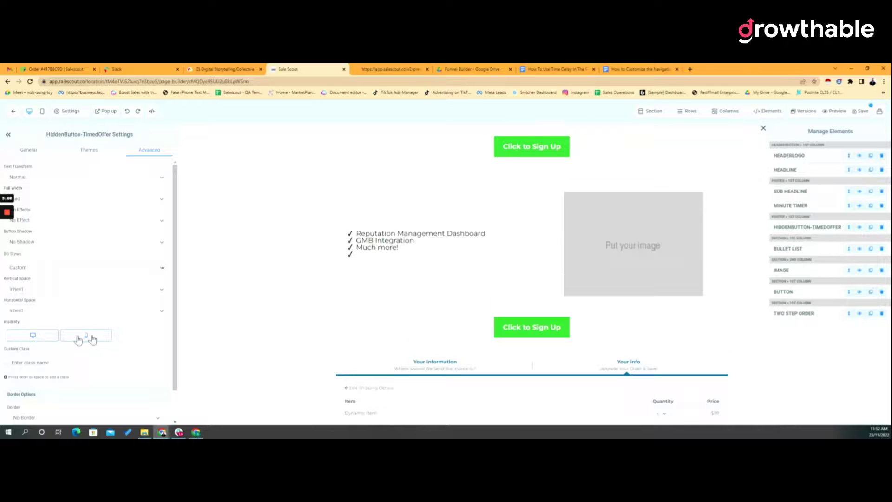
{"action": "left_click", "coordinate": [91, 337]}
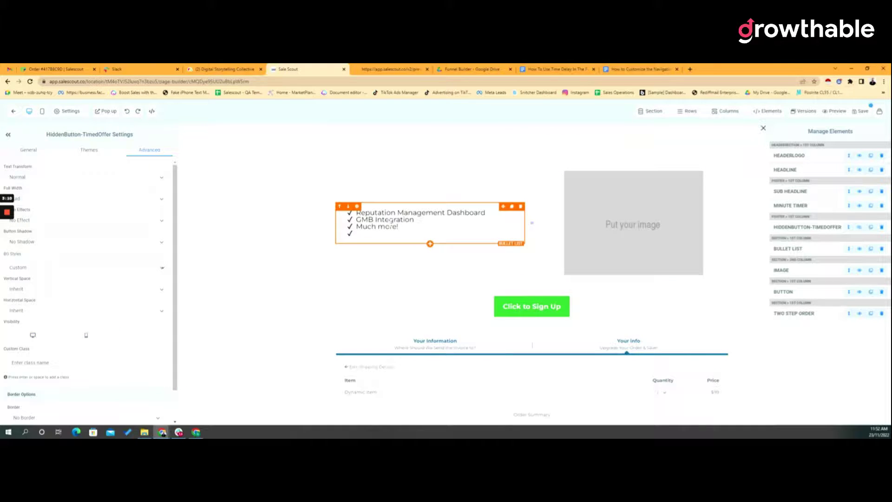
{"action": "scroll", "coordinate": [678, 286], "scroll_direction": "up", "scroll_amount": 3}
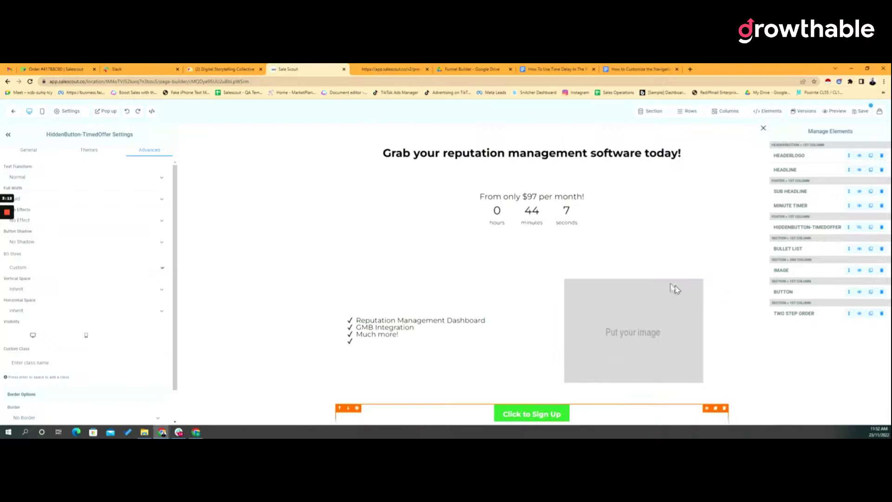
Choose a page element under Show Elements for the timer to reveal on expiry.
{"action": "left_click", "coordinate": [598, 220]}
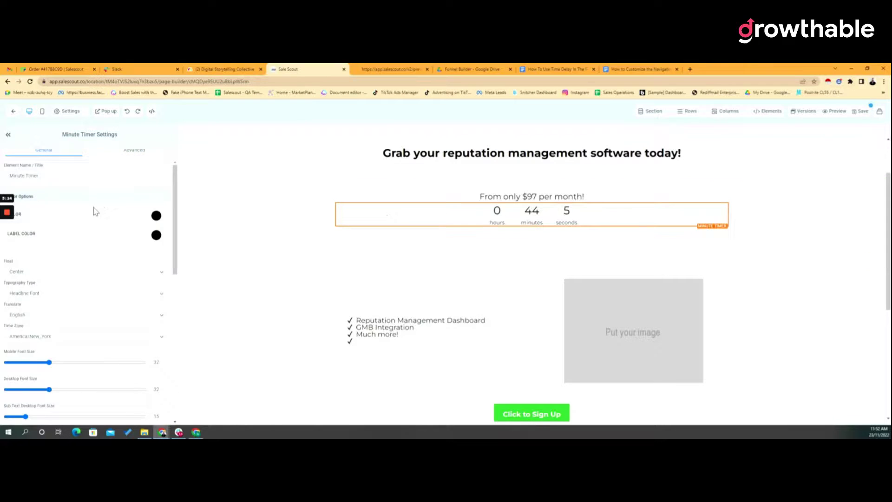
{"action": "scroll", "coordinate": [90, 237], "scroll_direction": "down", "scroll_amount": 10}
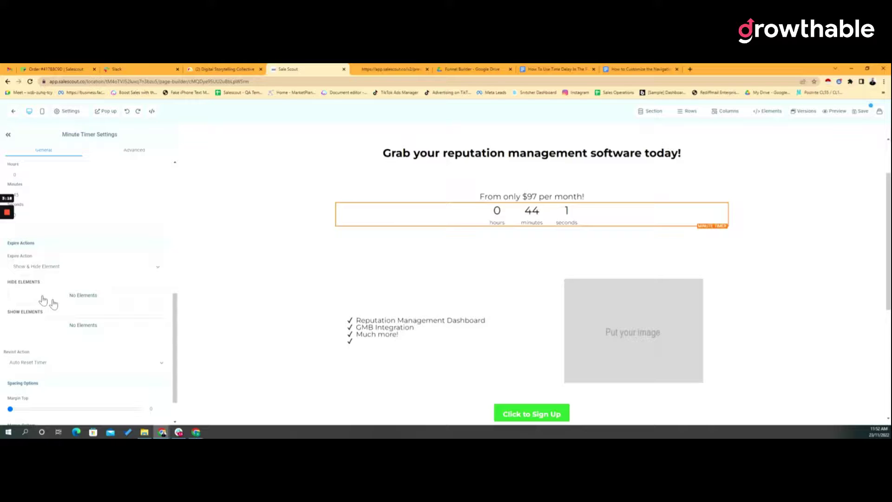
{"action": "left_click", "coordinate": [91, 327]}
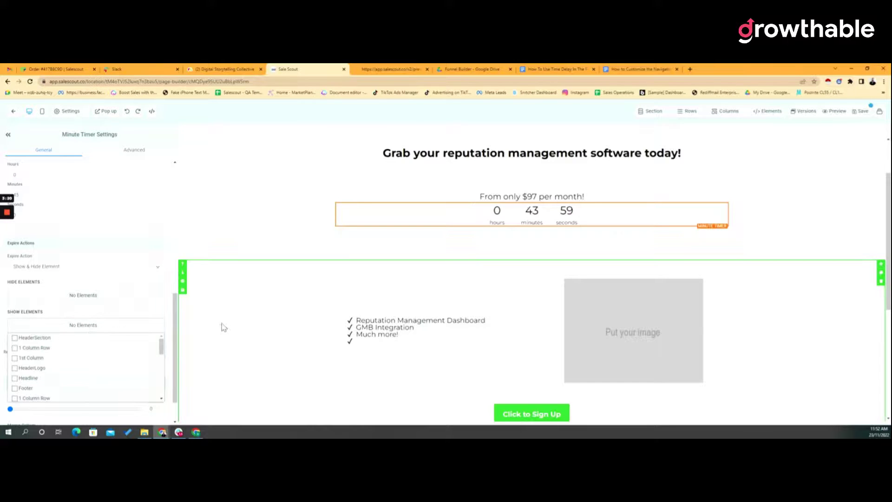
{"action": "scroll", "coordinate": [106, 372], "scroll_direction": "down", "scroll_amount": 2}
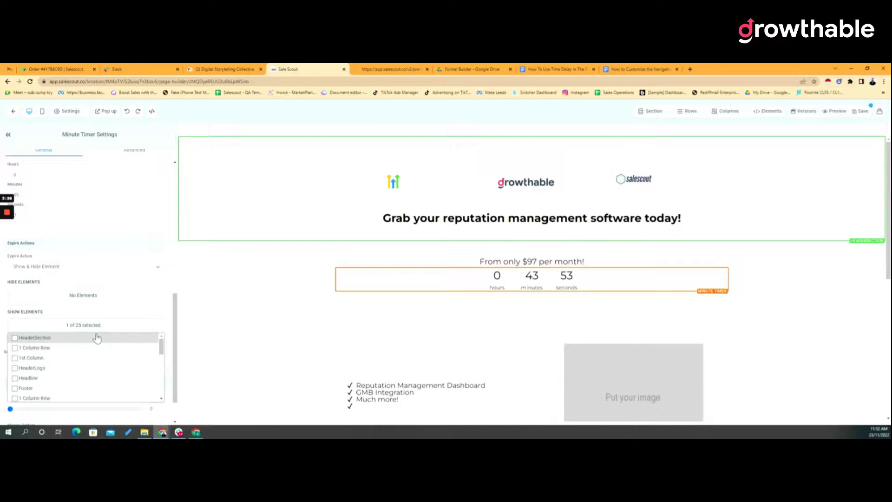
{"action": "scroll", "coordinate": [74, 279], "scroll_direction": "up", "scroll_amount": 5}
{"action": "scroll", "coordinate": [53, 254], "scroll_direction": "down", "scroll_amount": 3}
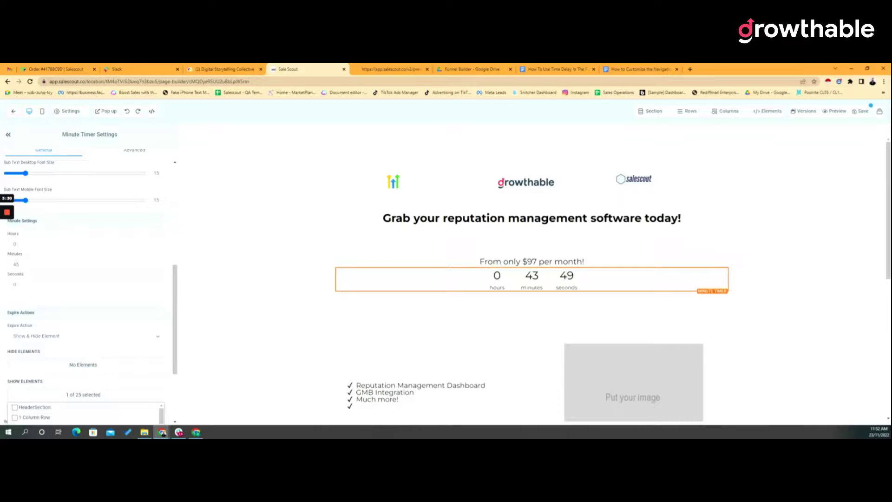
Set the countdown duration to 0 minutes and 10 seconds.
{"action": "double_click", "coordinate": [16, 265]}
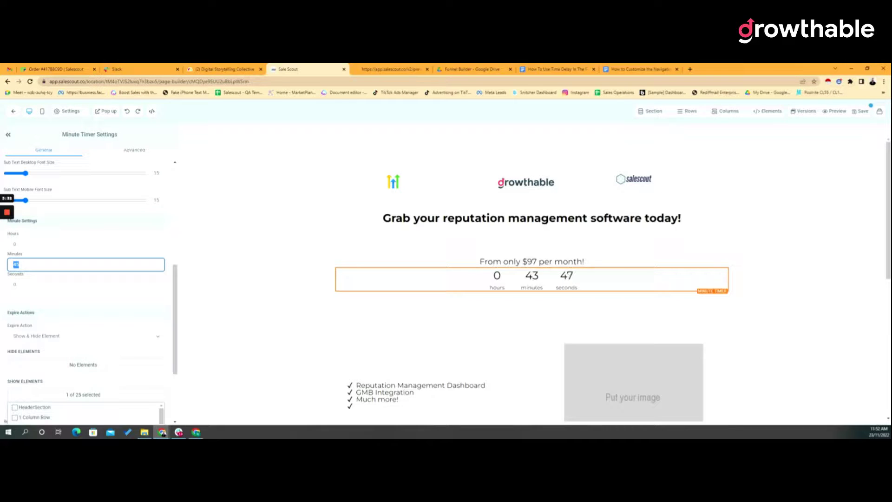
{"action": "type", "text": "05"}
{"action": "key", "text": "Tab"}
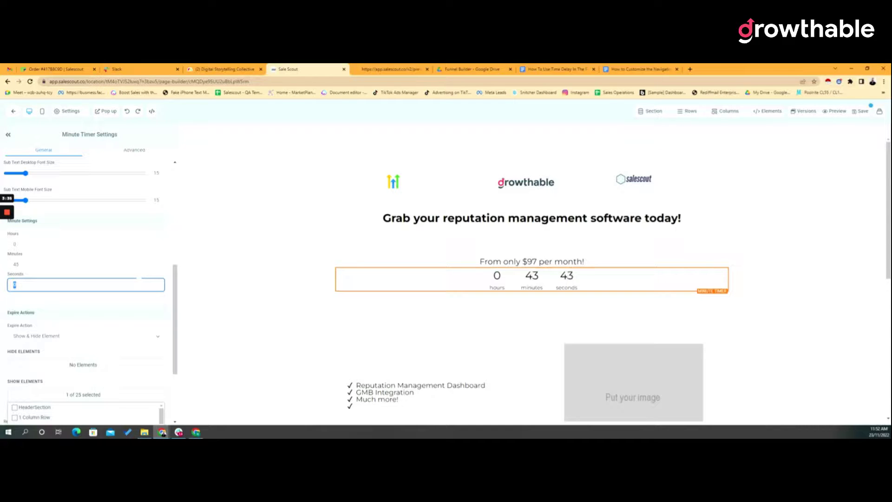
{"action": "type", "text": "10"}
{"action": "double_click", "coordinate": [32, 265]}
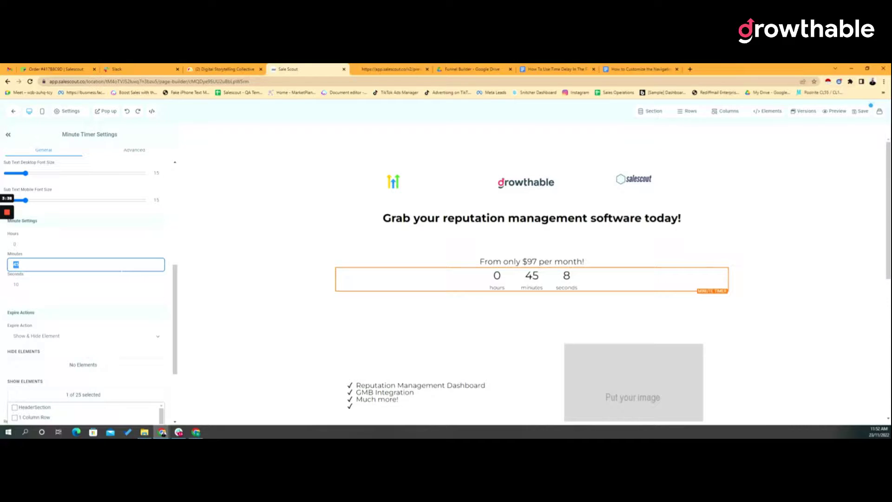
{"action": "type", "text": "0"}
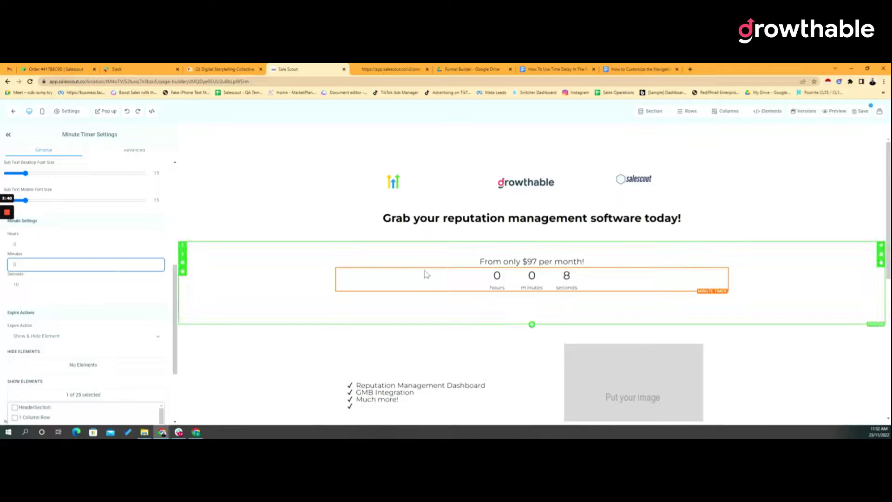
Replace the sub headline text with 'Offer will be gone in the next 30 seconds!'.
{"action": "left_click", "coordinate": [544, 261]}
{"action": "left_click_drag", "start_coordinate": [584, 261], "coordinate": [481, 262]}
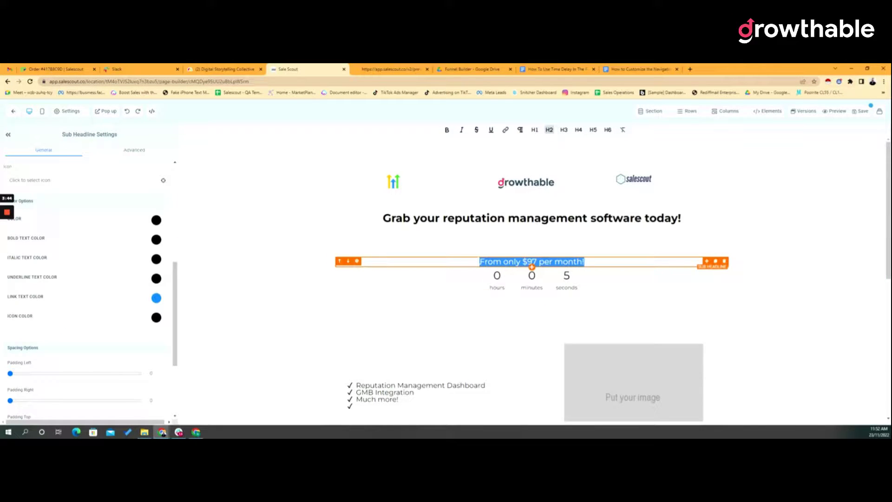
{"action": "key", "text": "BackSpace"}
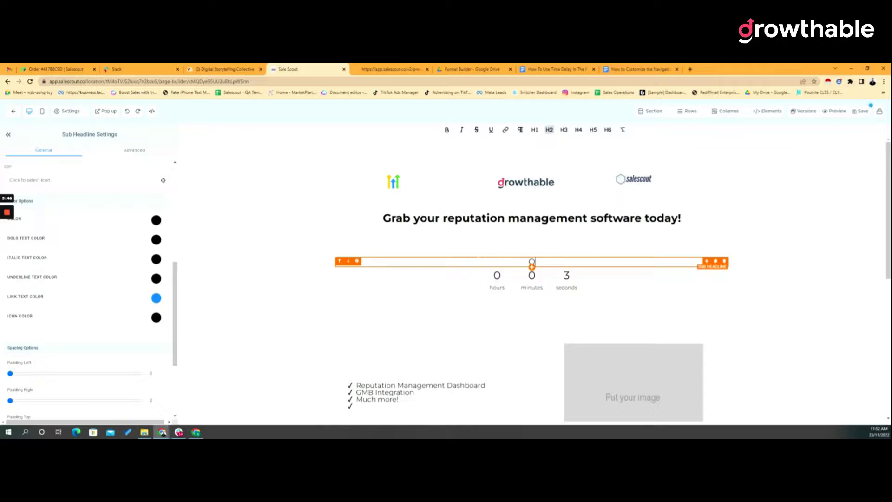
{"action": "type", "text": "Offer will be a"}
{"action": "key", "text": "BackSpace"}
{"action": "type", "text": "gone in th"}
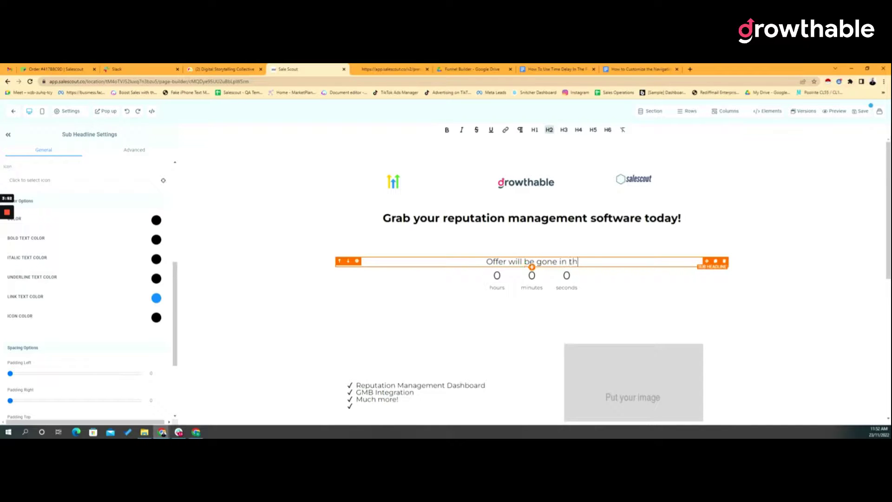
{"action": "type", "text": "e next 30"}
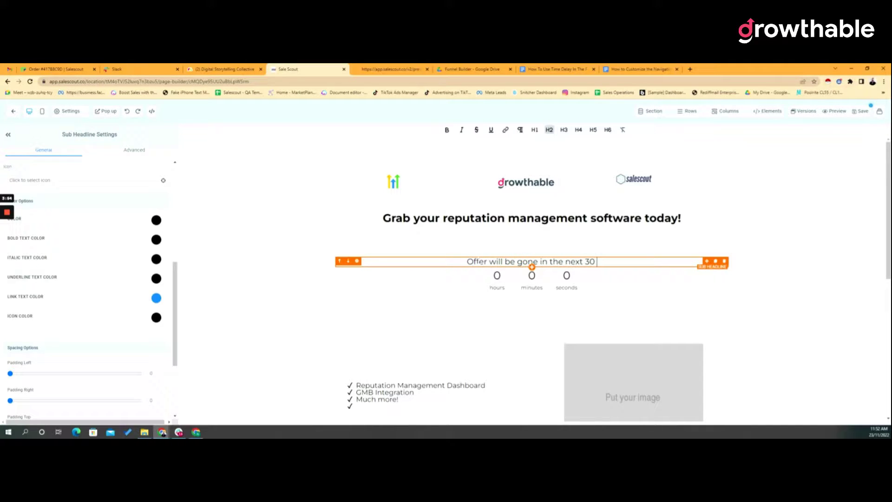
{"action": "type", "text": " second"}
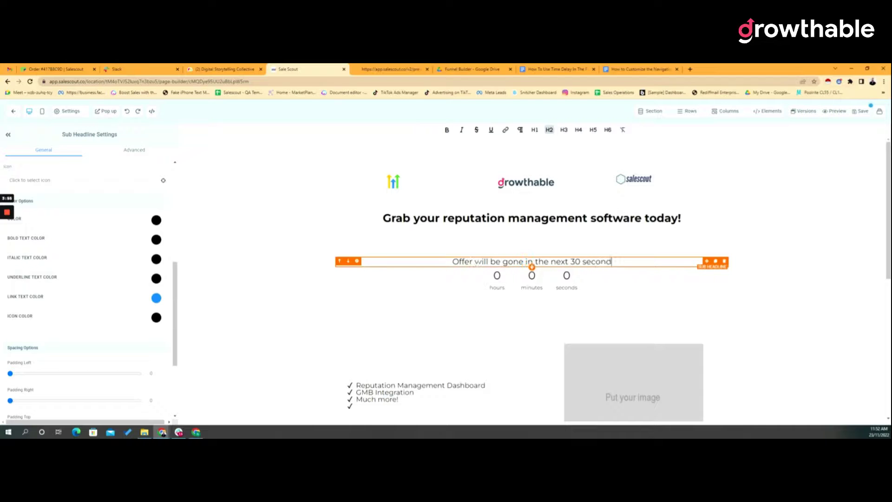
{"action": "type", "text": "s!"}
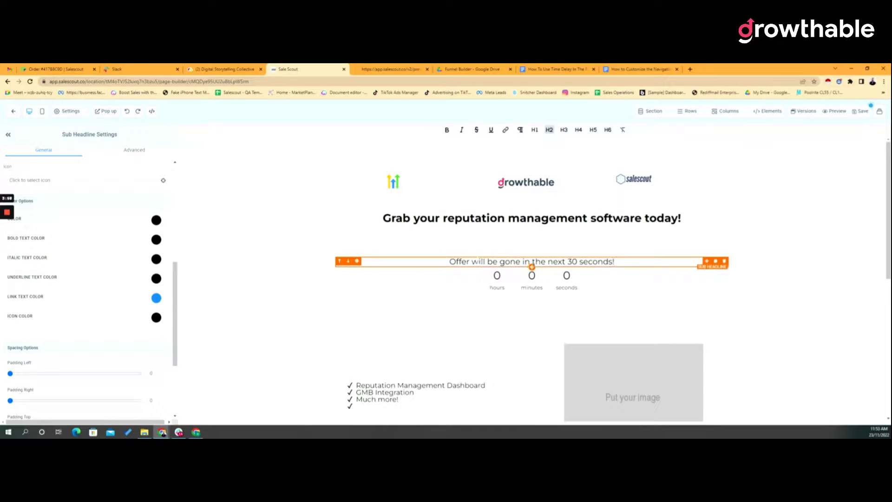
Save the Demo funnel page and open it in a live preview.
{"action": "left_click", "coordinate": [616, 289]}
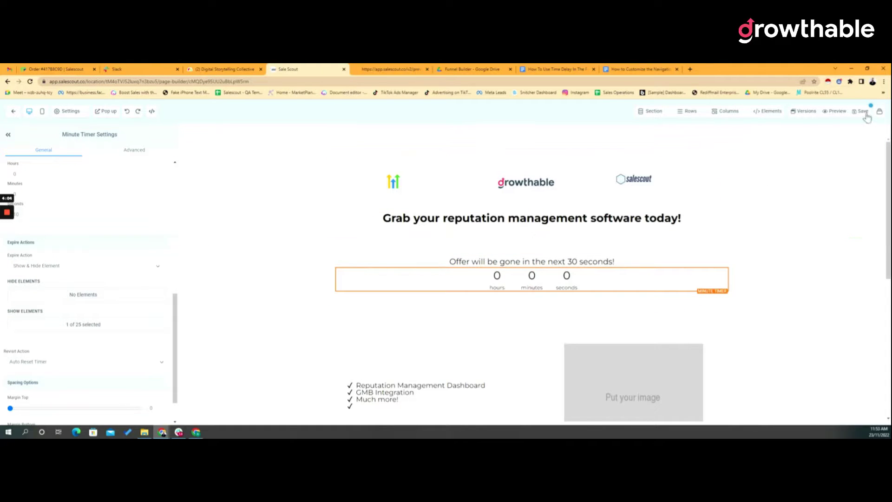
{"action": "left_click", "coordinate": [862, 114]}
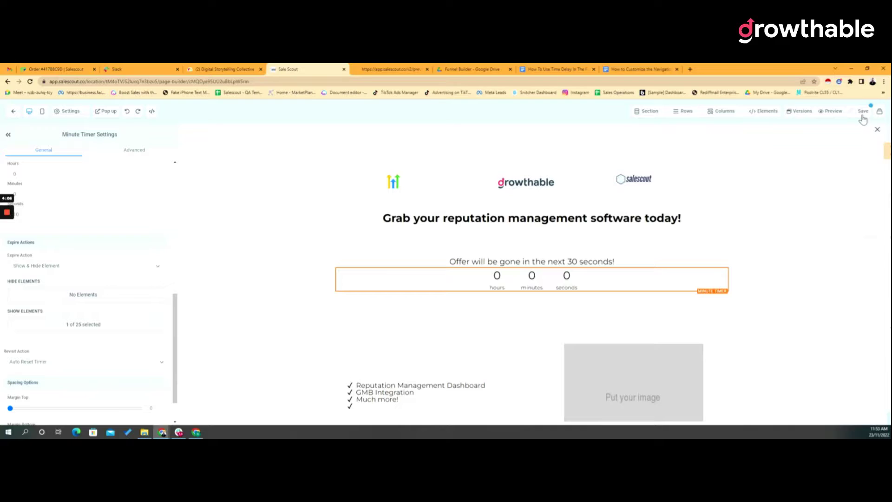
{"action": "left_click", "coordinate": [775, 420]}
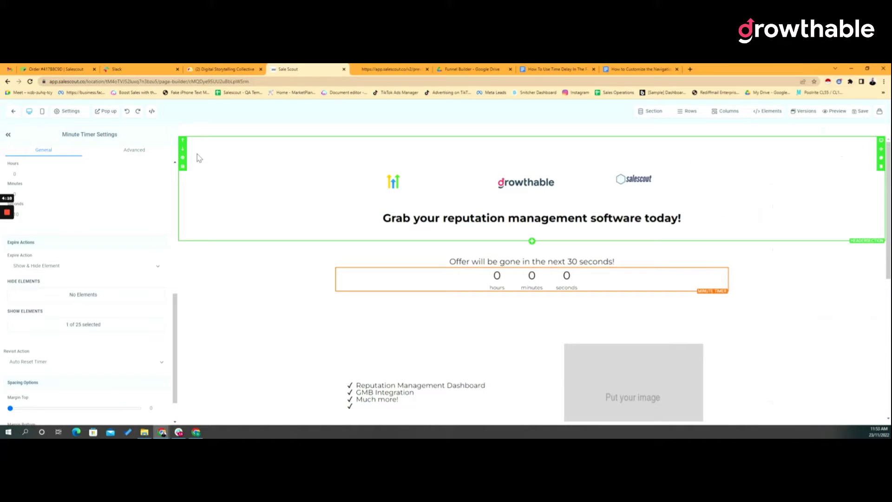
{"action": "left_click", "coordinate": [837, 111]}
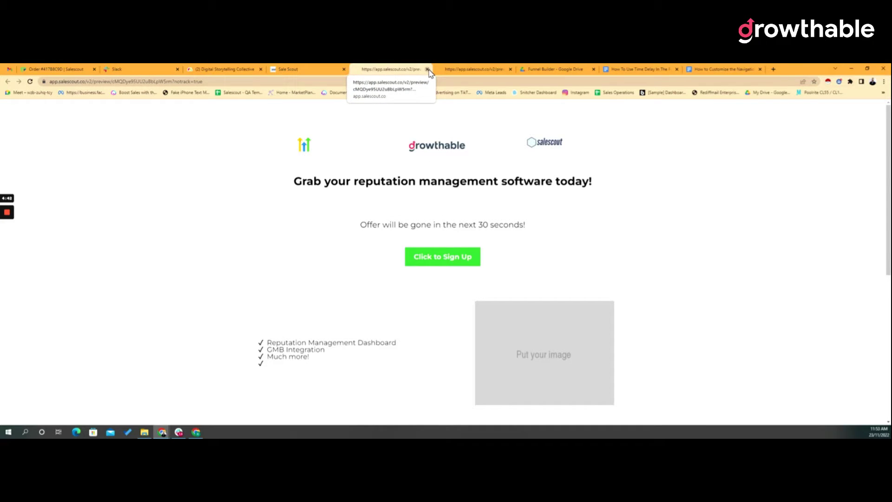
Close the preview and switch off the countdown timer's desktop visibility in Advanced settings.
{"action": "left_click", "coordinate": [427, 69]}
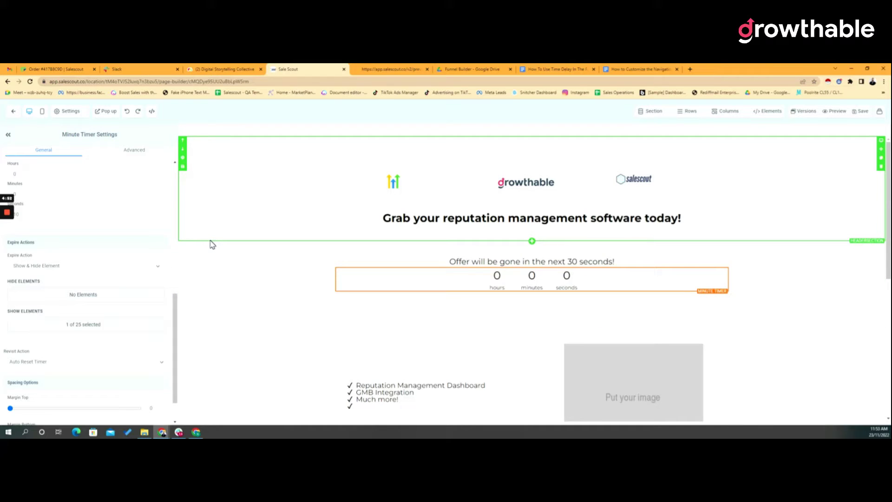
{"action": "left_click", "coordinate": [140, 155]}
{"action": "left_click", "coordinate": [55, 186]}
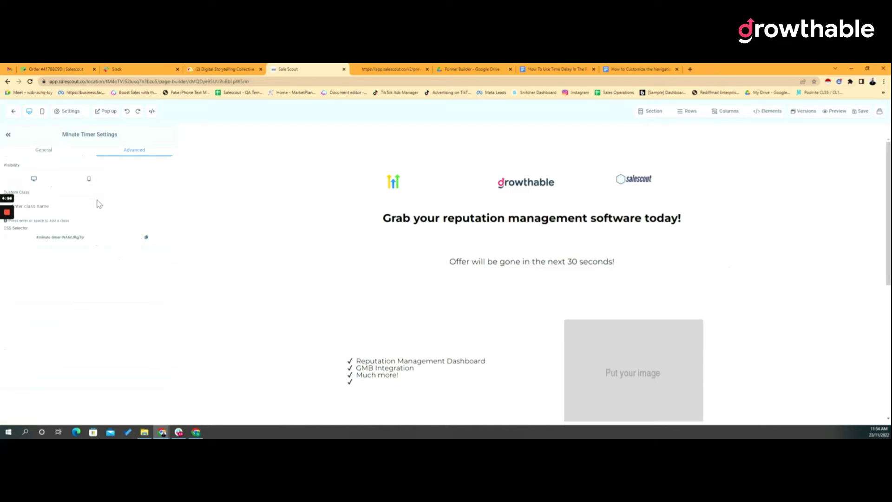